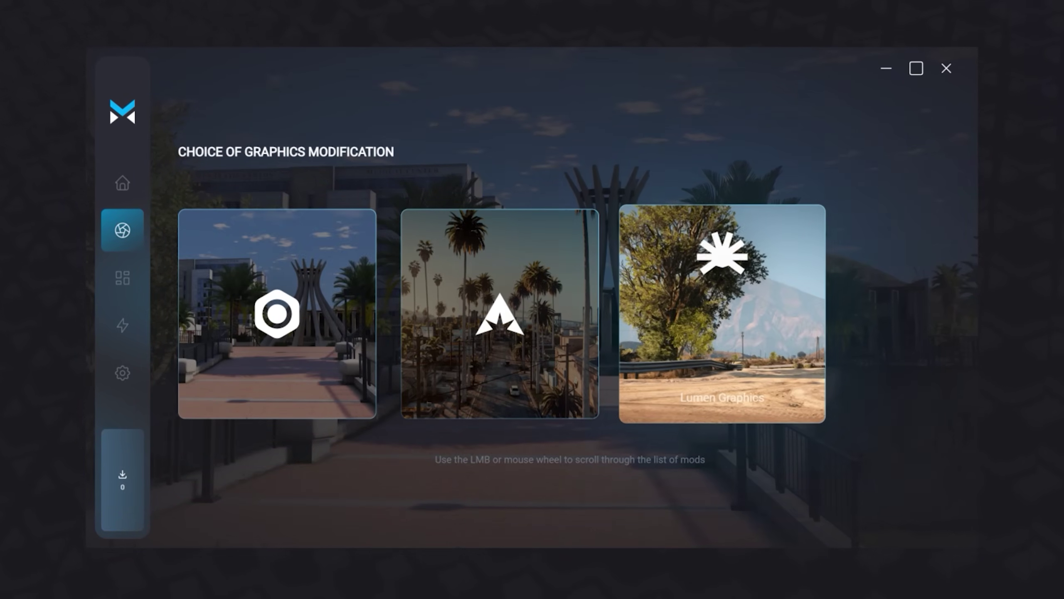
- Open the Lumen Graphics mod page with its FPS-friendly visual upgrades and screenshot gallery
{"action": "left_click", "coordinate": [723, 313]}
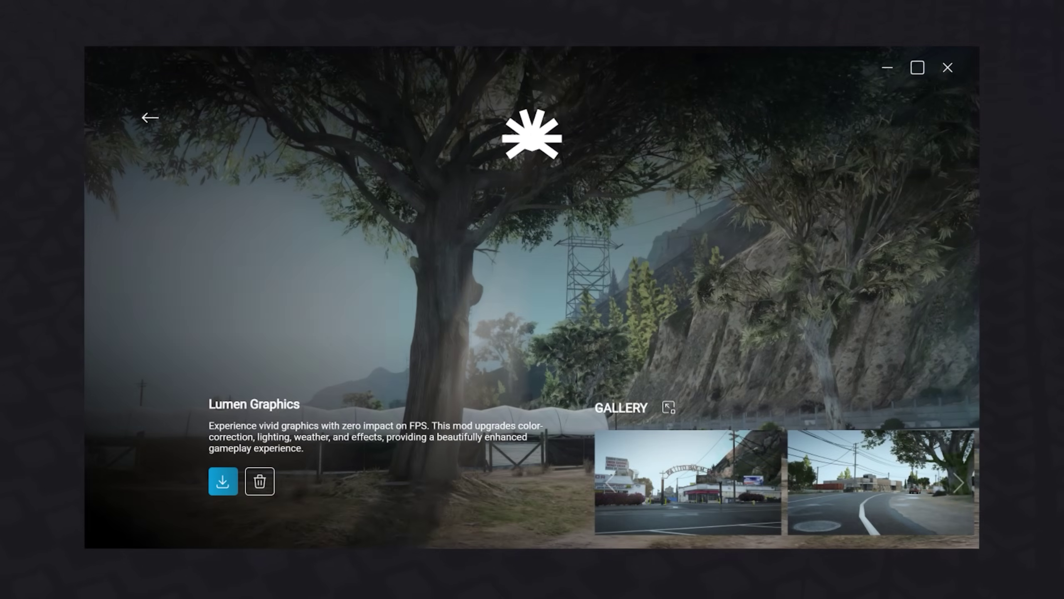